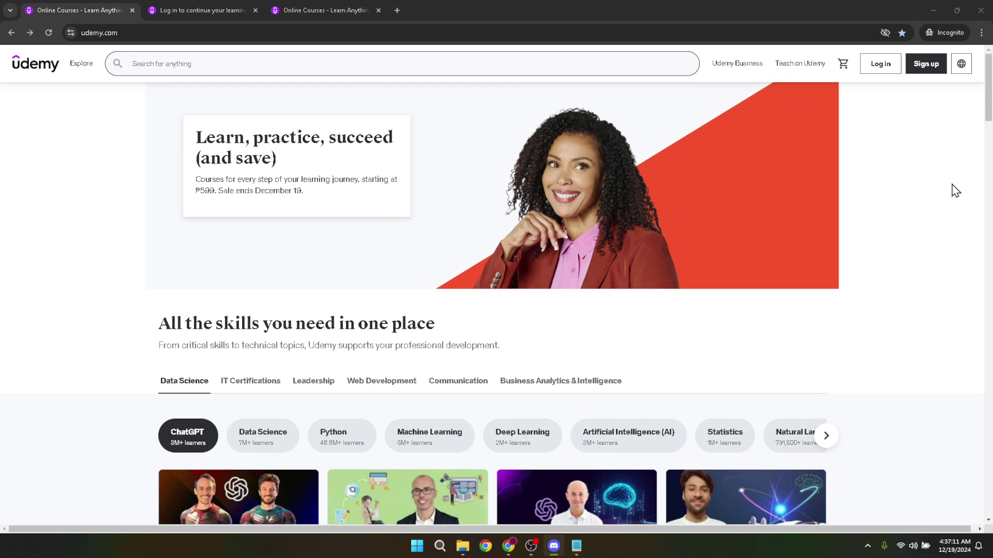
# On the Udemy homepage tab, log out of the account from the profile avatar menu
pyautogui.click(287, 5)
pyautogui.moveTo(974, 123)
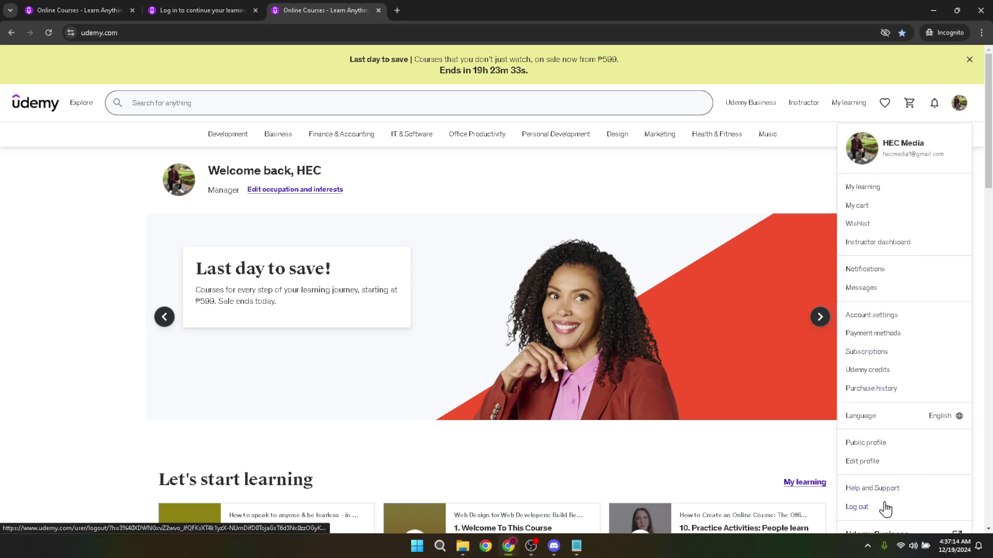
pyautogui.click(862, 508)
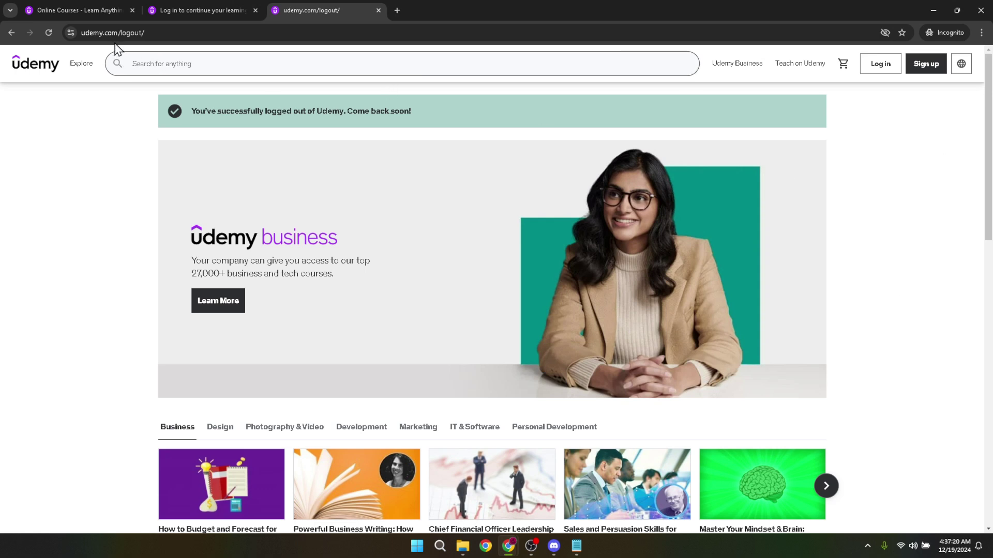
# Return from the /logout/ page to the logged-out udemy.com homepage with its 'Last day to save!' banner
pyautogui.moveTo(115, 33); pyautogui.dragTo(291, 55)
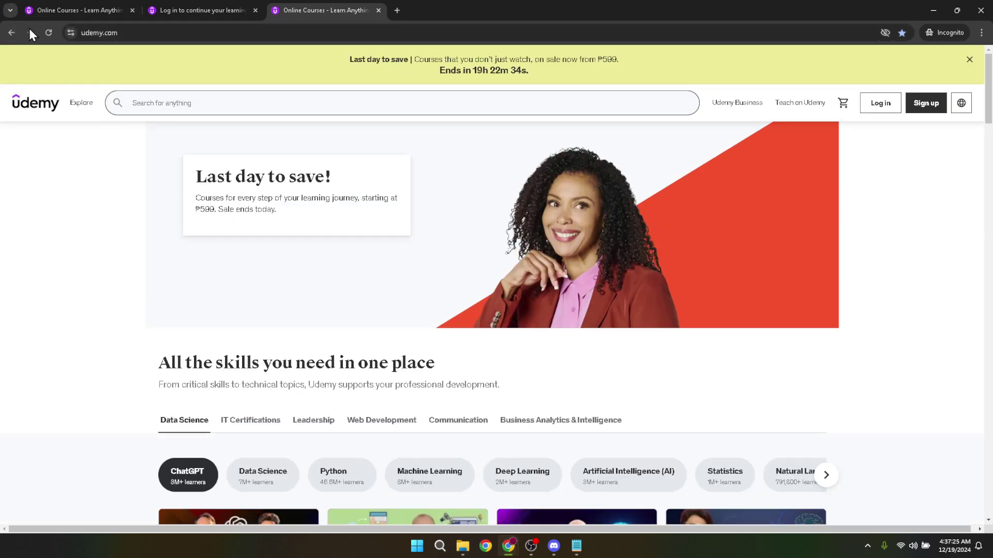
pyautogui.click(118, 33)
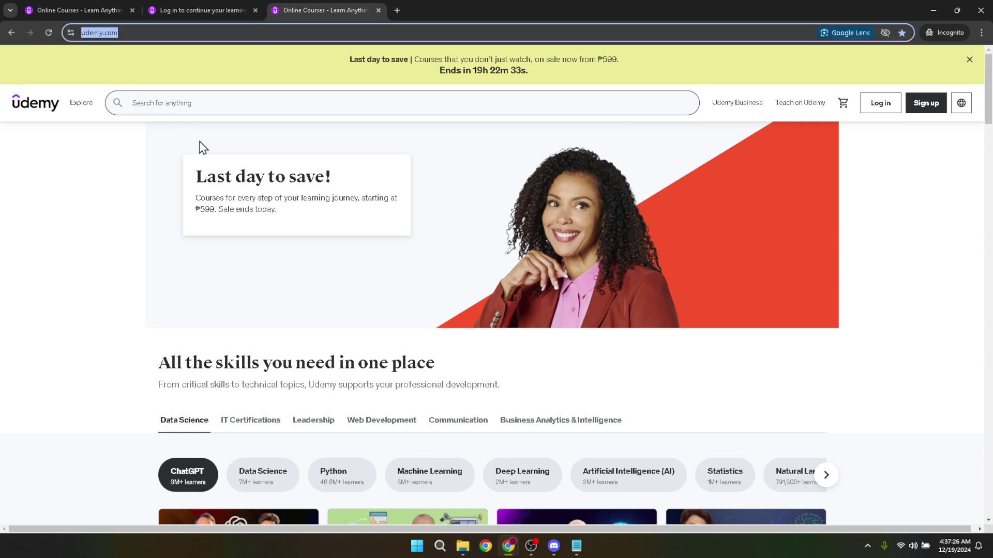
pyautogui.click(948, 202)
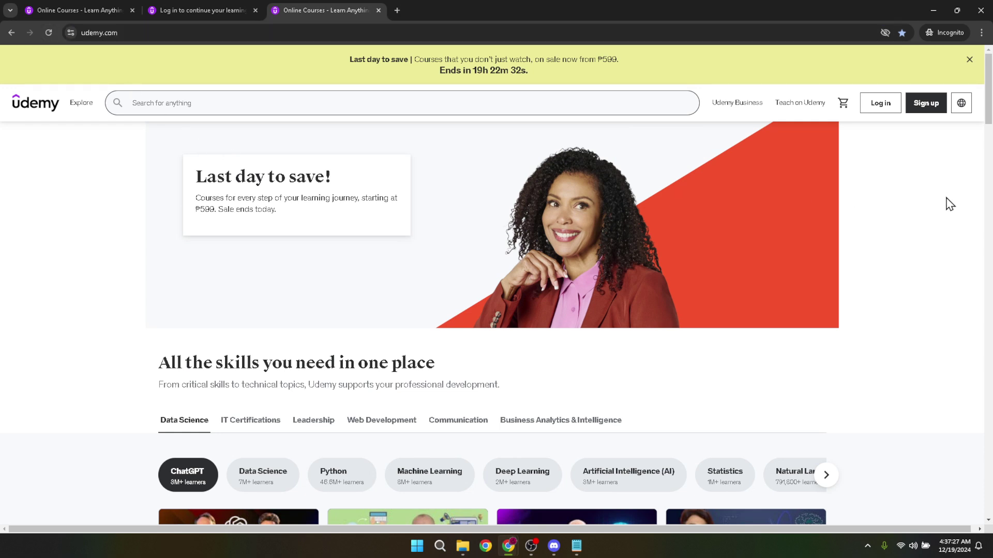
# Open Udemy's log-in page, choose a different account, and type the account email address
pyautogui.click(880, 113)
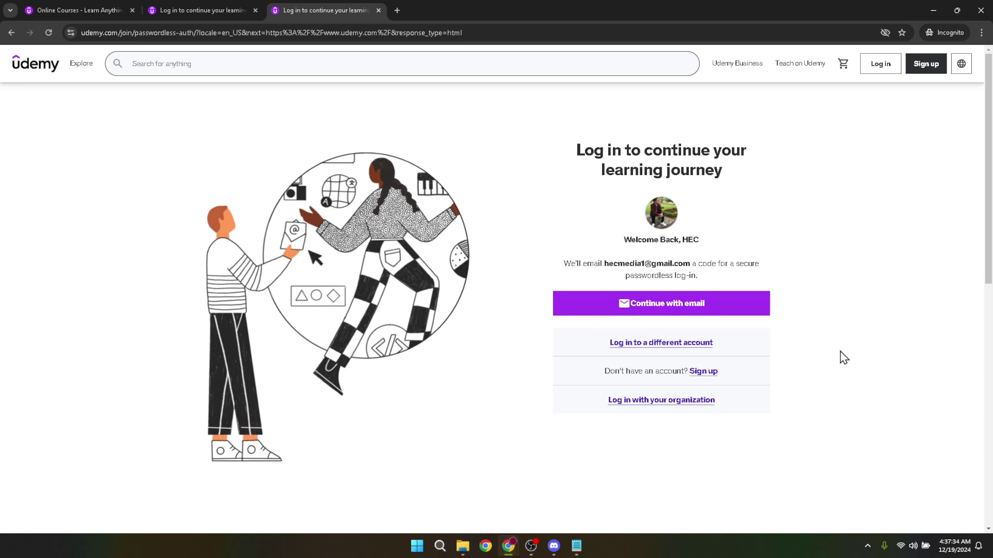
pyautogui.click(651, 345)
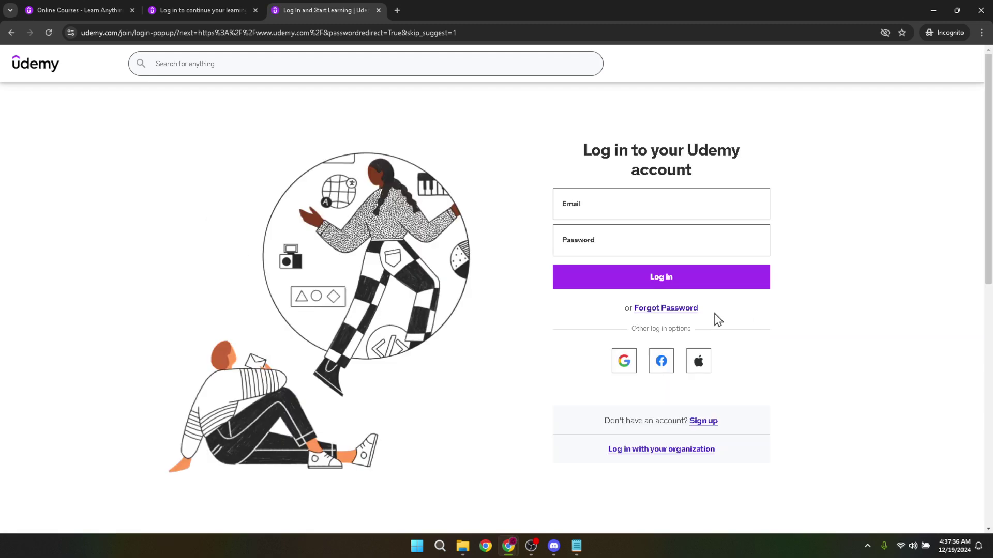
pyautogui.click(619, 204)
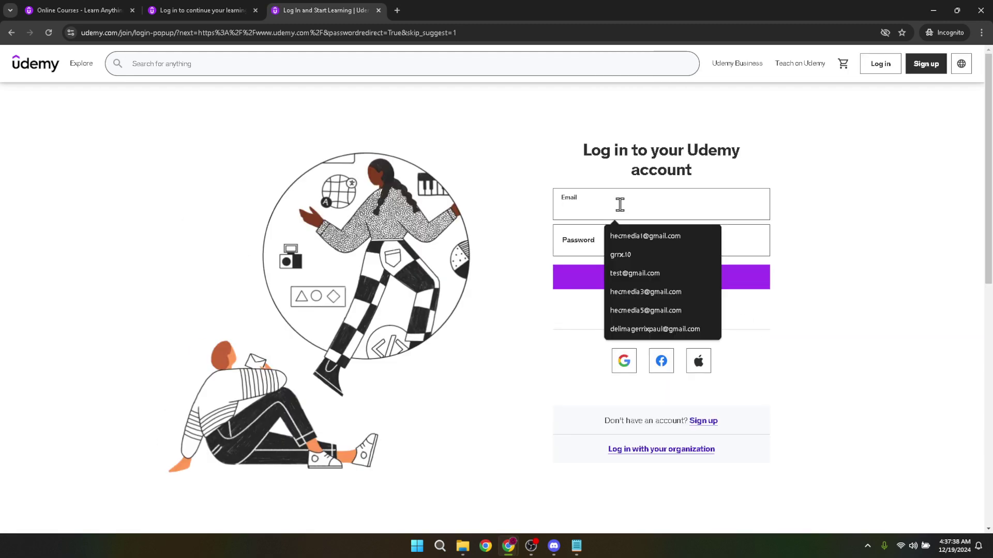
pyautogui.click(846, 202)
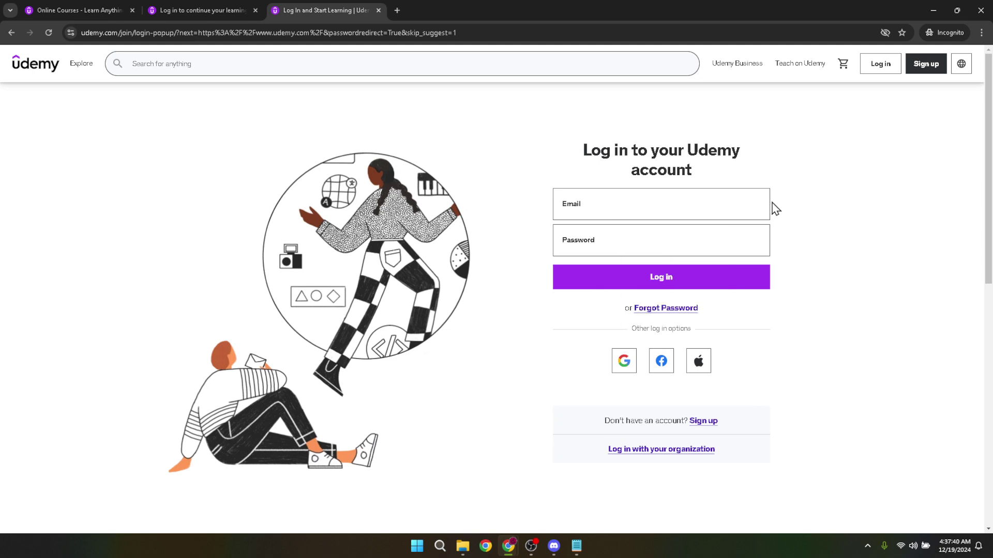
pyautogui.click(650, 198)
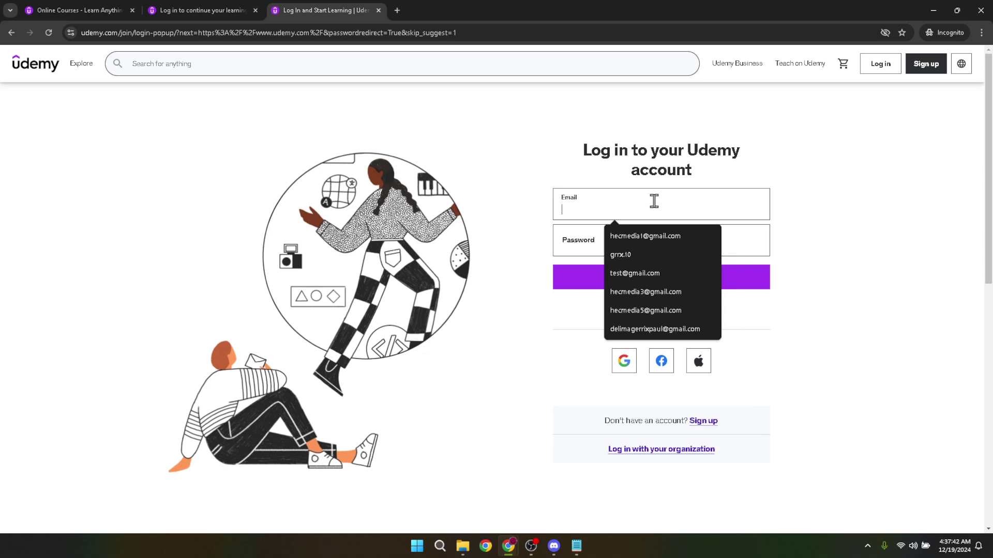
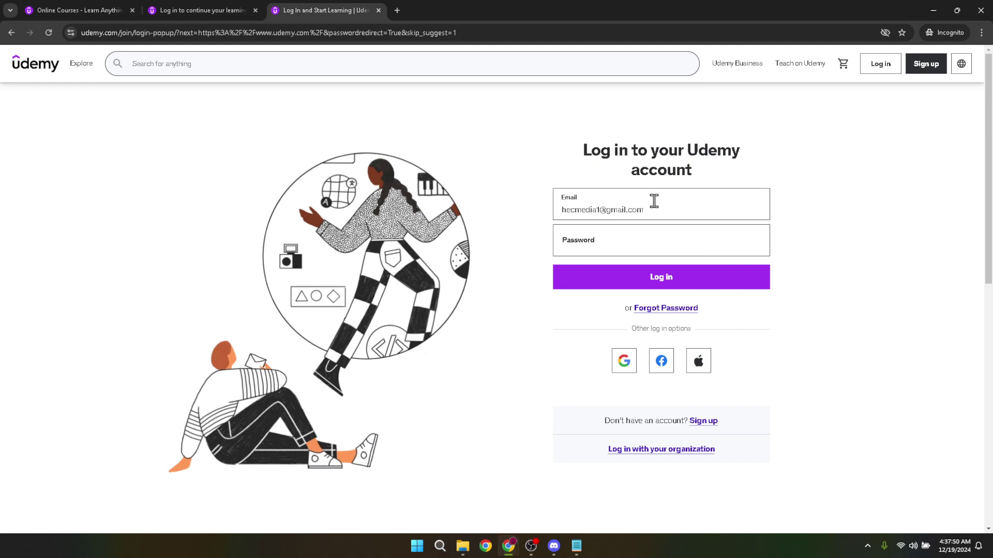
# Enter the account password and submit the email-and-password log-in
pyautogui.click(676, 245)
pyautogui.write('•')
pyautogui.click(671, 279)
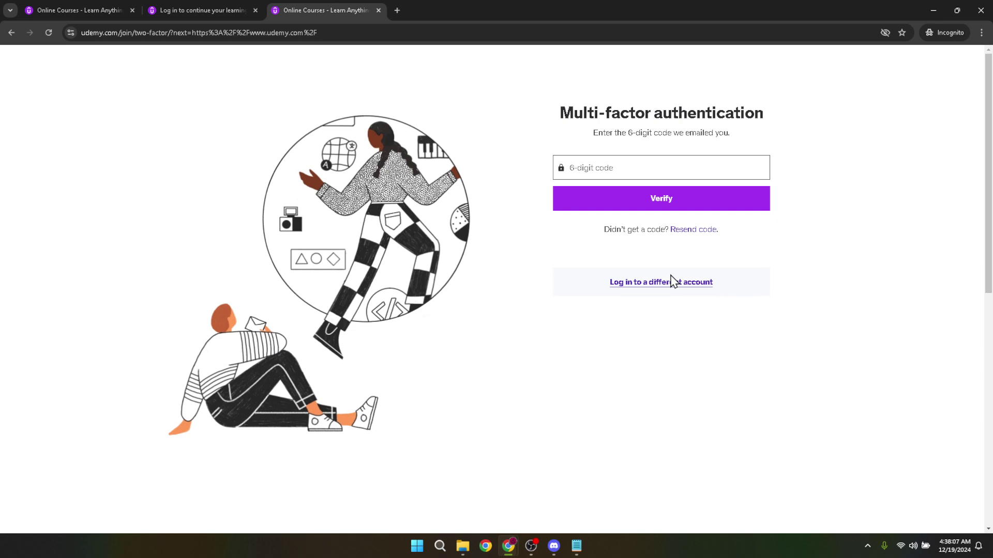
# Focus the empty 6-digit code field and bring up the Windows task switcher
pyautogui.click(655, 158)
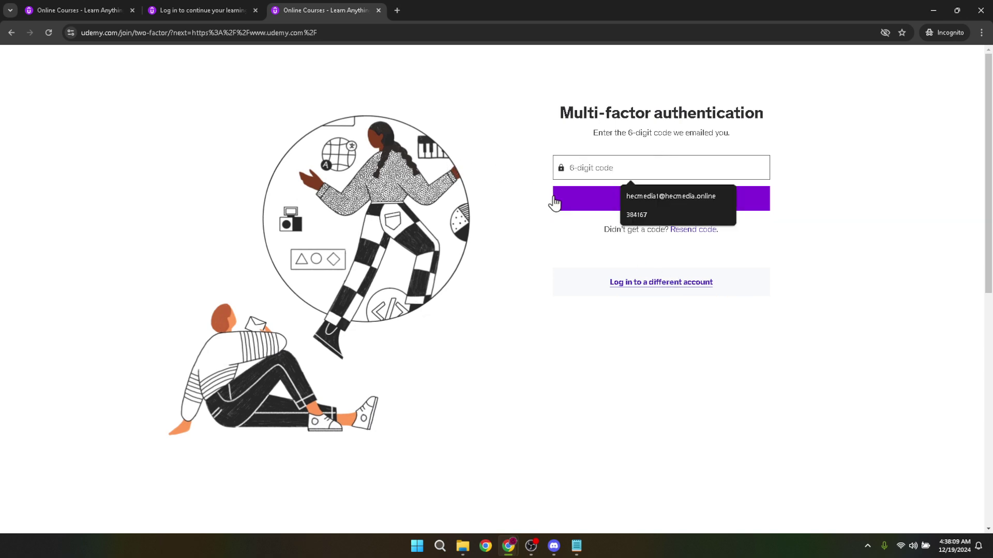
pyautogui.hotkey('alt', 'Tab')
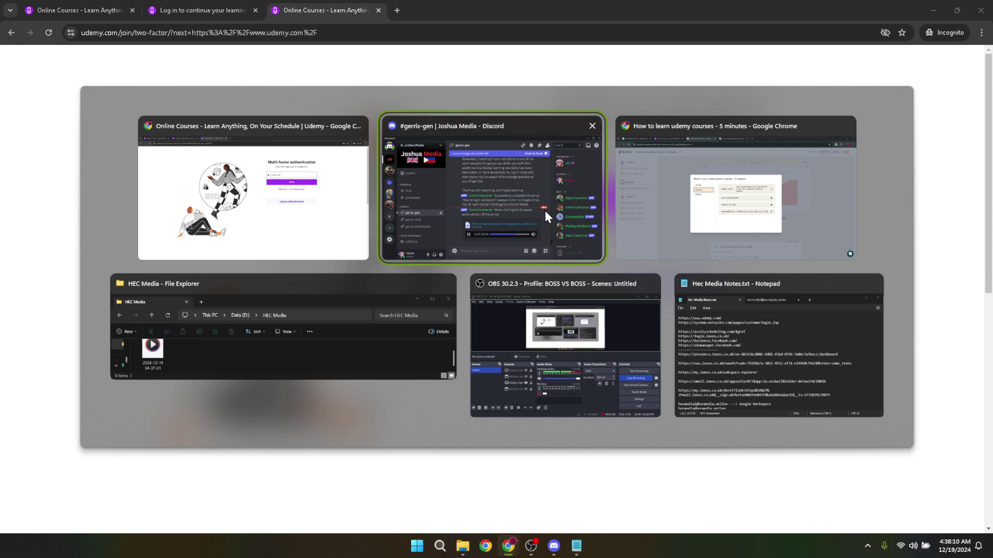
# In the other Chrome window, open gmail.com and select the code in Udemy's latest verification email
pyautogui.hotkey('alt', 'Tab')
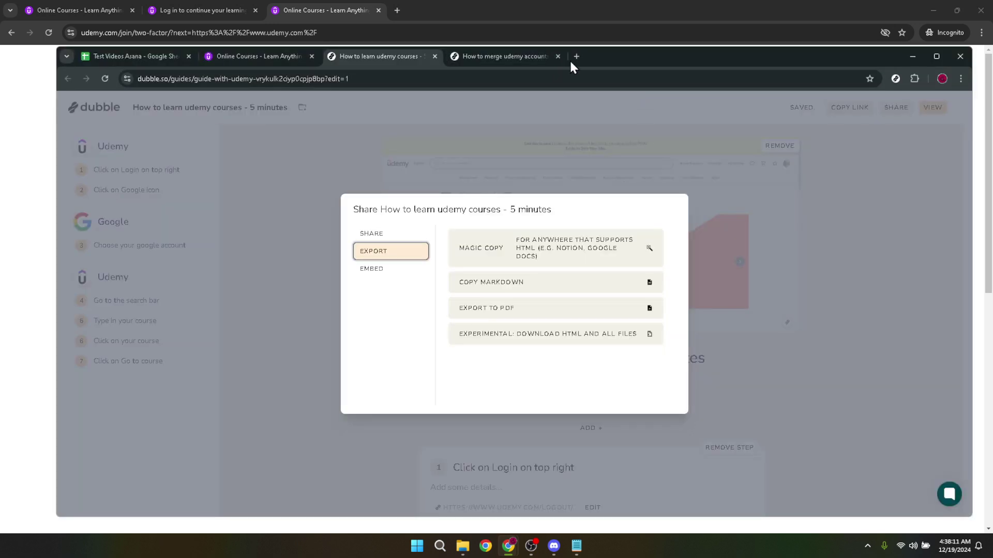
pyautogui.click(576, 57)
pyautogui.write('gmail.com')
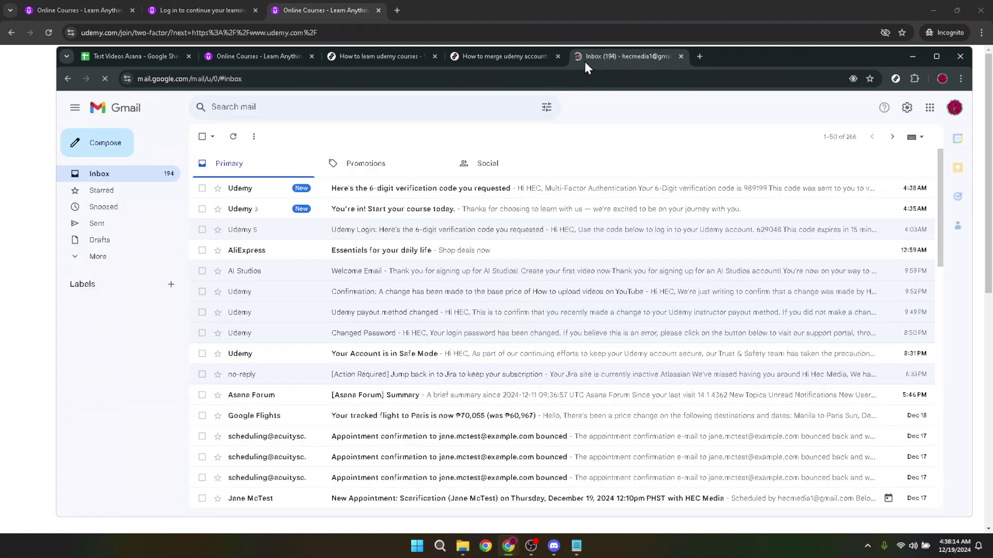
pyautogui.click(422, 198)
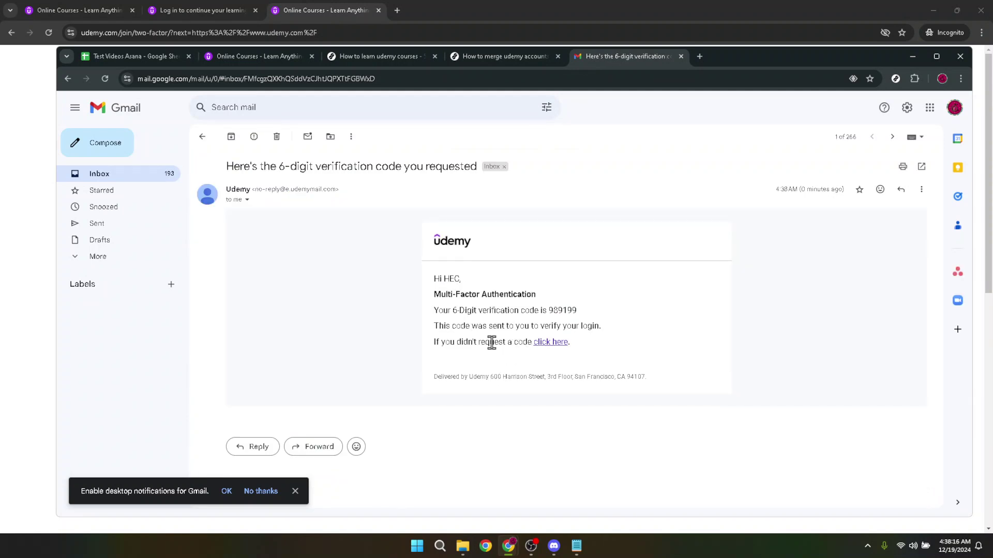
pyautogui.doubleClick(553, 312)
pyautogui.hotkey('ctrl', 'c')
# Back on the Udemy tab, paste the emailed code into the 6-digit field and verify it
pyautogui.click(334, 10)
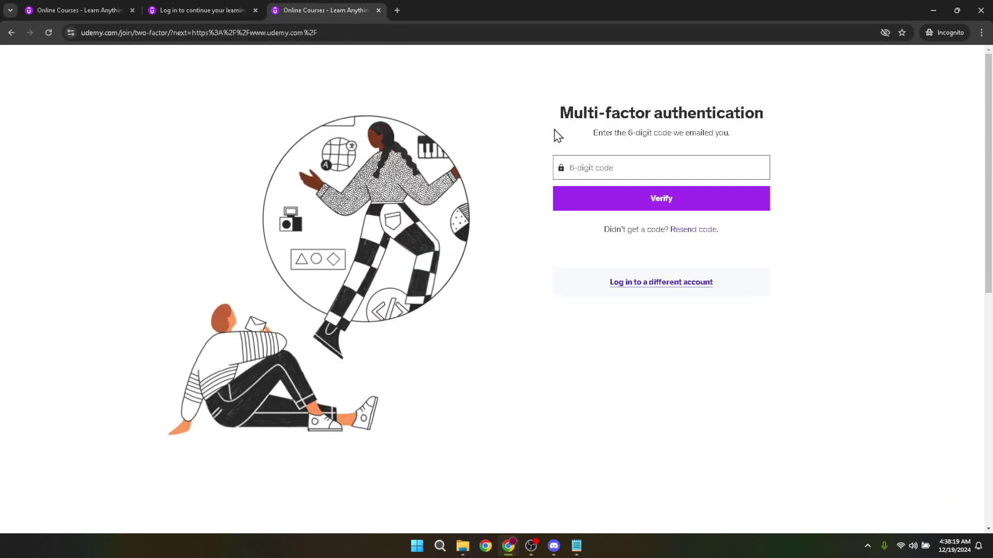
pyautogui.click(679, 172)
pyautogui.hotkey('ctrl', 'v')
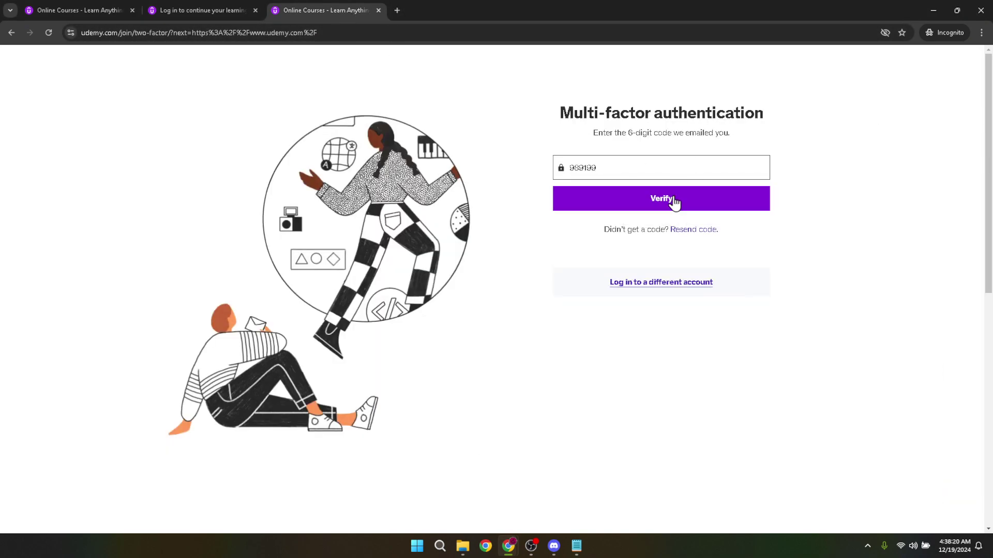
pyautogui.click(675, 202)
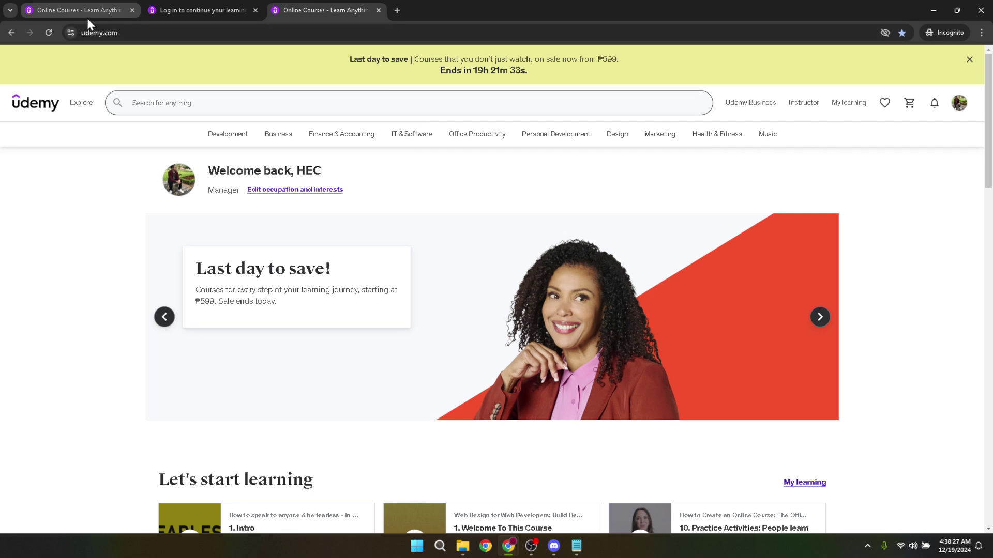
pyautogui.moveTo(89, 23)
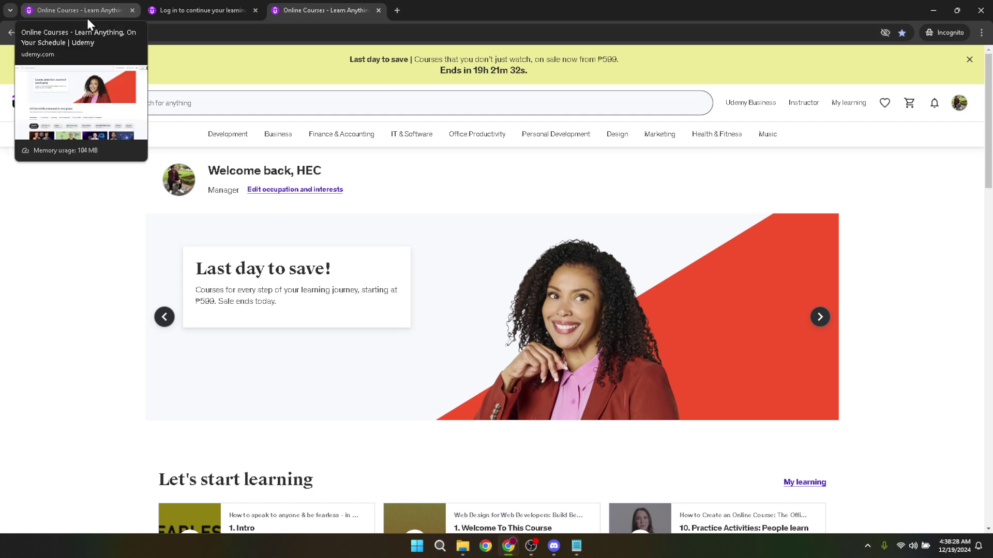
pyautogui.click(87, 17)
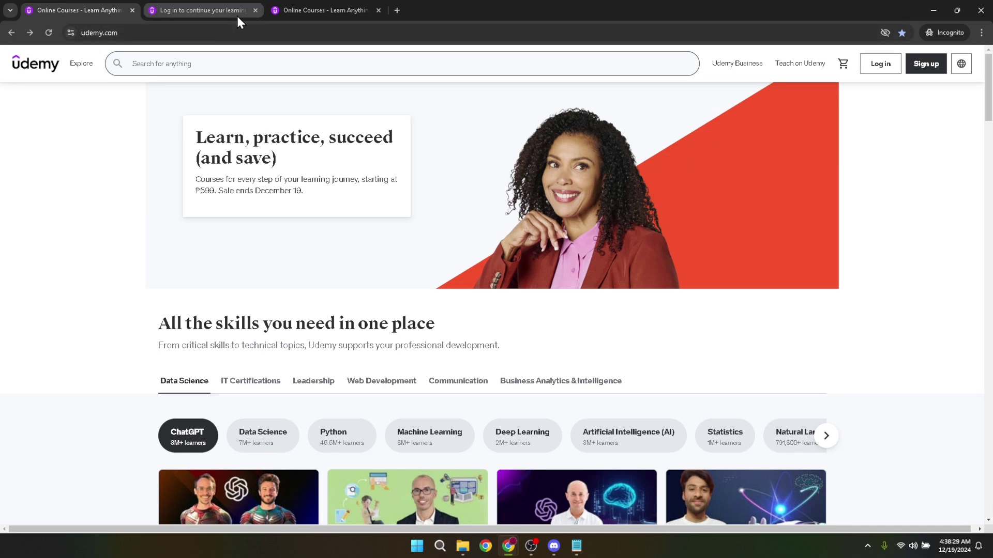
pyautogui.click(326, 14)
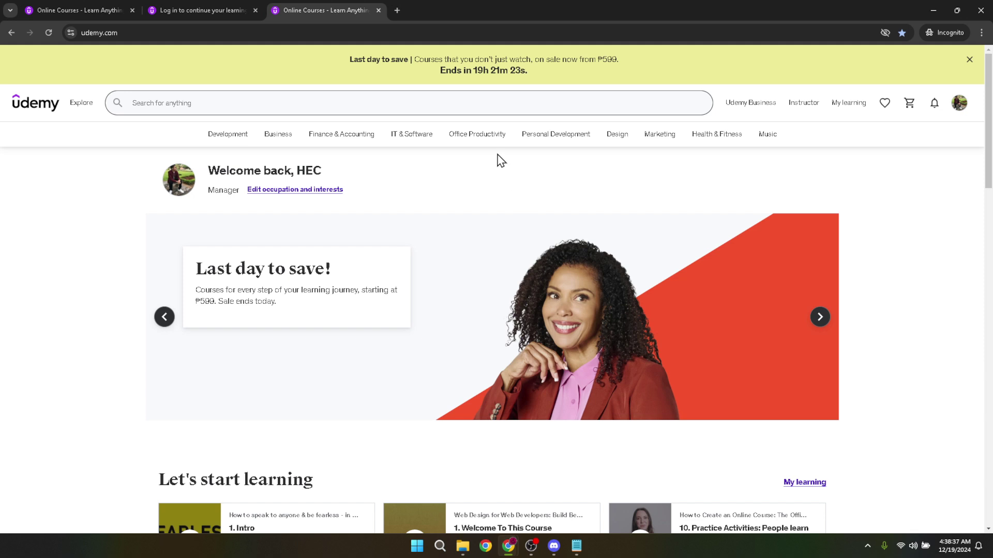
pyautogui.moveTo(493, 137)
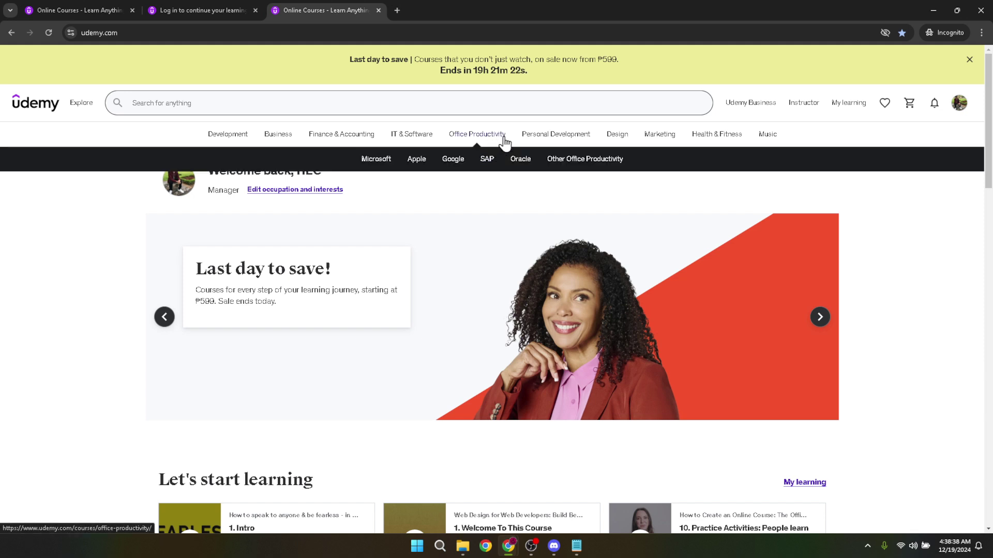
pyautogui.moveTo(543, 136)
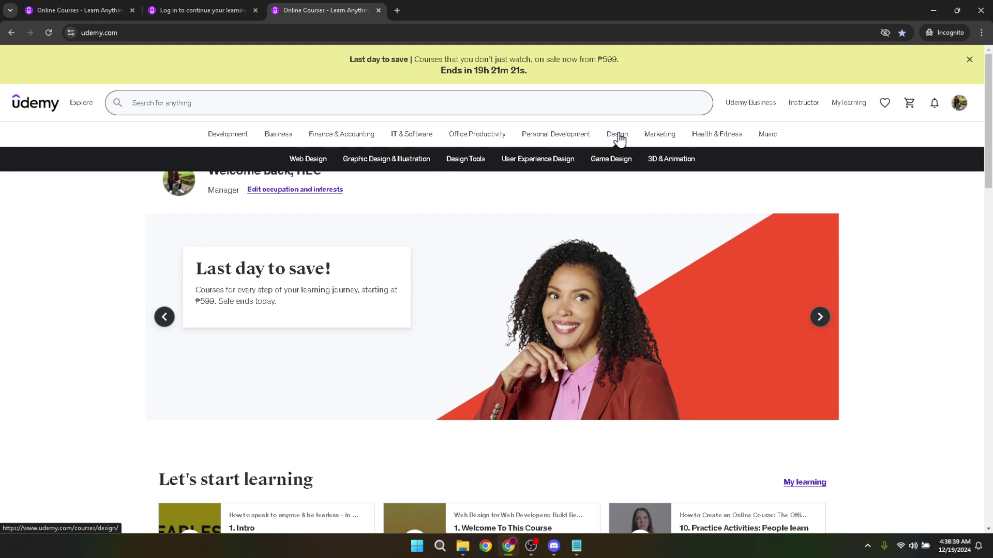
pyautogui.moveTo(700, 137)
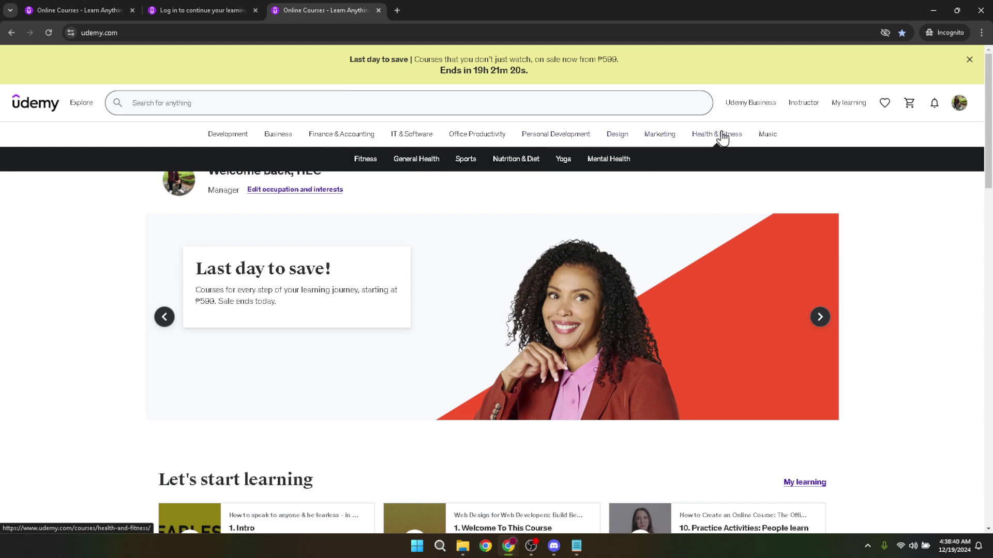
pyautogui.moveTo(761, 138)
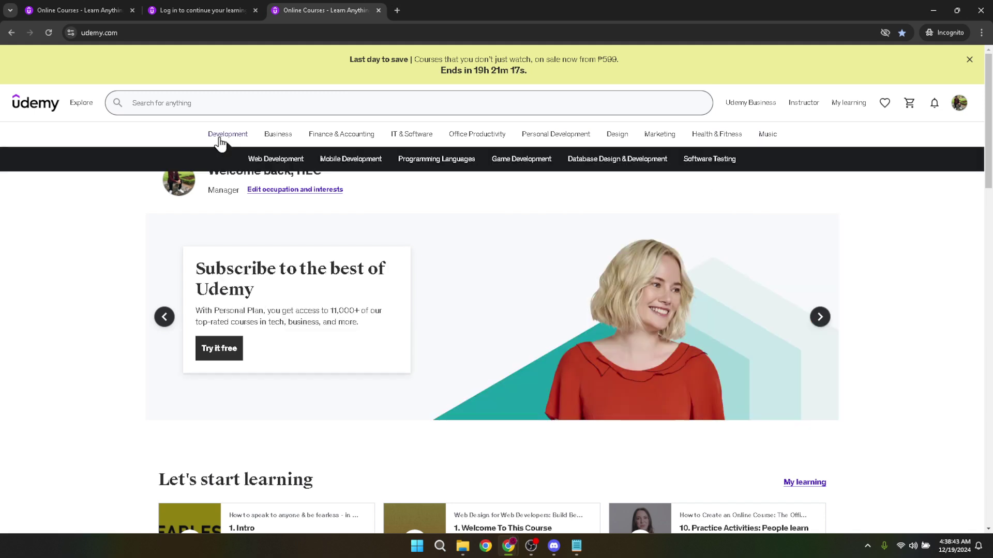
pyautogui.moveTo(278, 137)
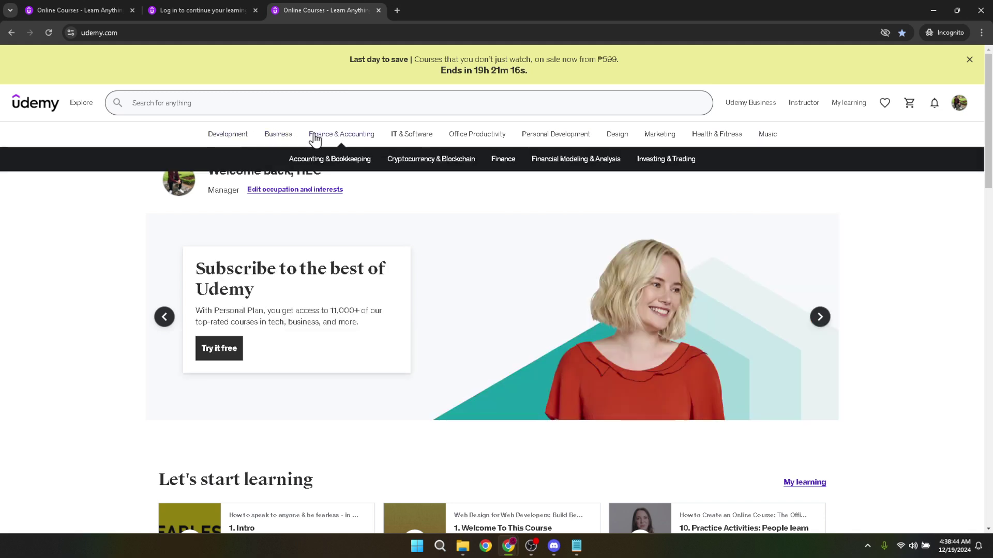